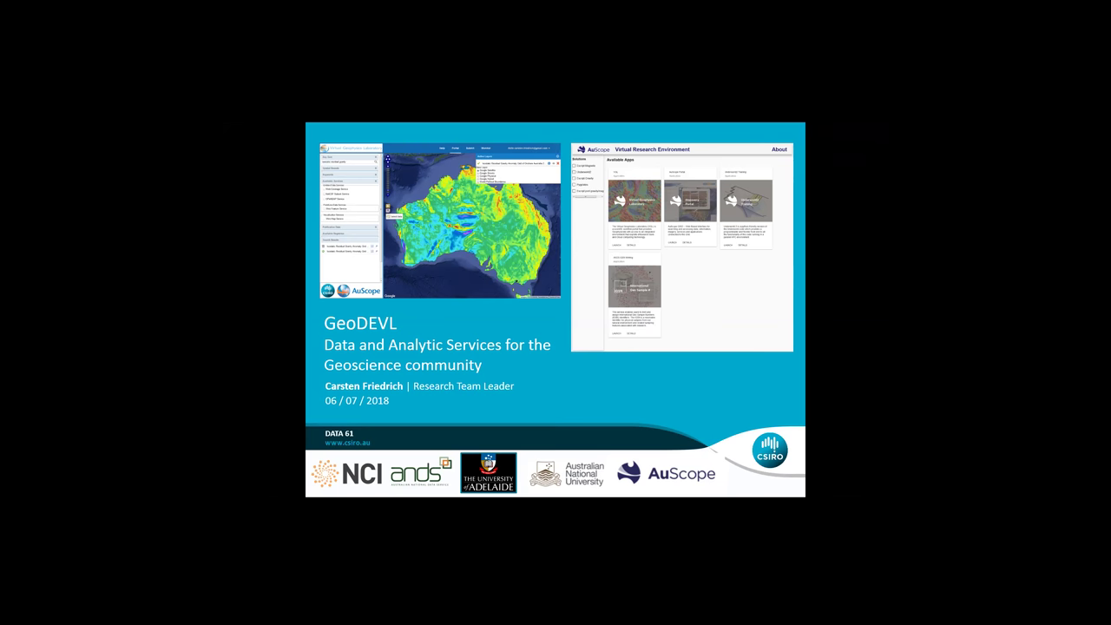
Advance the slideshow from the title to slide 3, the GeoDEVL accomplishments slide
key(Right)
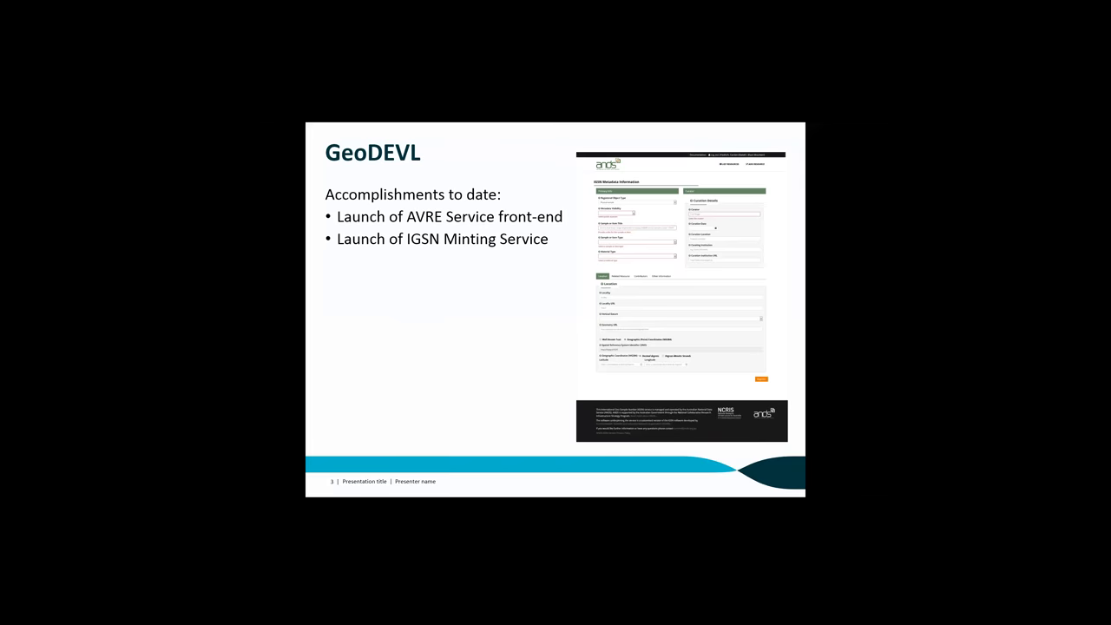
Advance to slide 6, covering the AusPass Portal, VGL operation and 3000+ geophysics datasets
key(Right)
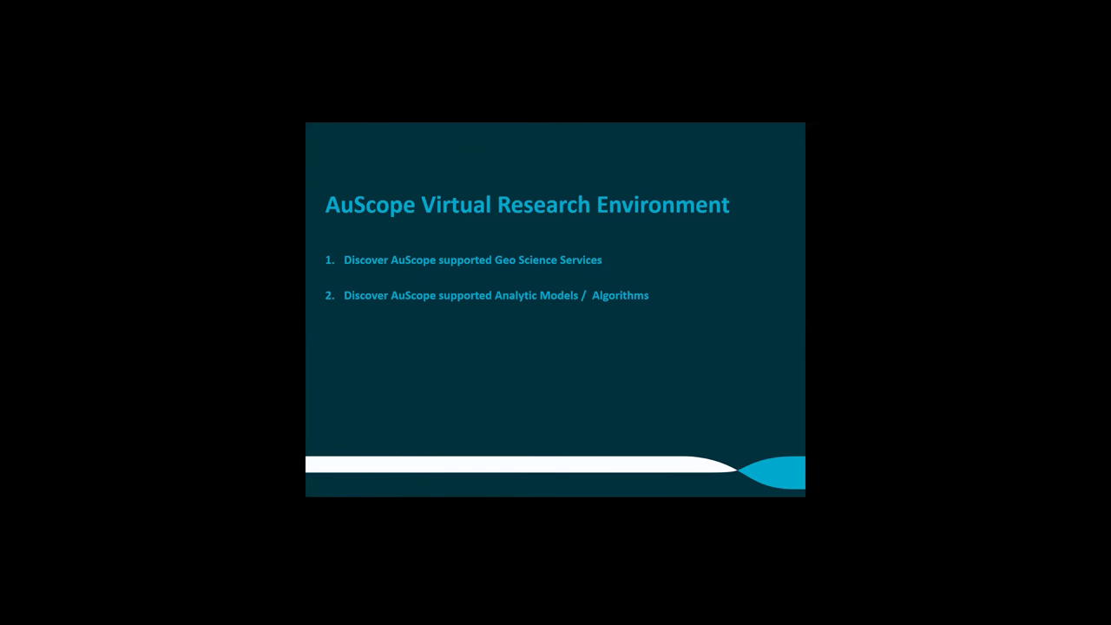
Bring up the window switcher to leave the slideshow for the browser
key(alt+Tab)
Switch to the AuScope VRE store and scroll through its Available Apps, from VGL to ANDS IGSN Minting
key(alt+Tab)
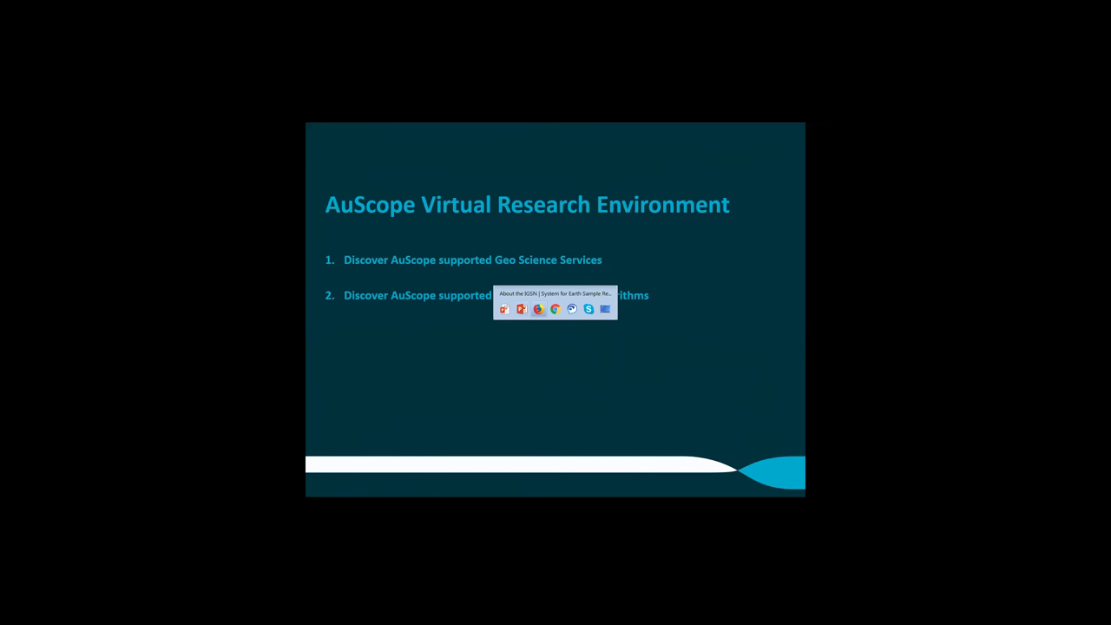
key(alt+Tab)
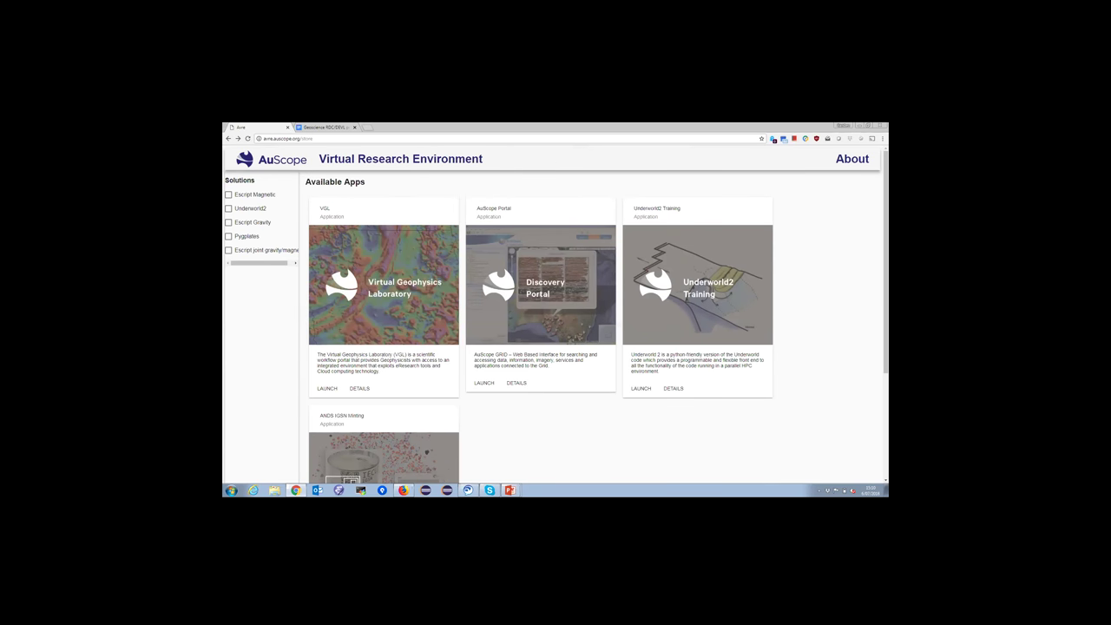
scroll(556, 312, down, 2)
scroll(555, 312, up, 1)
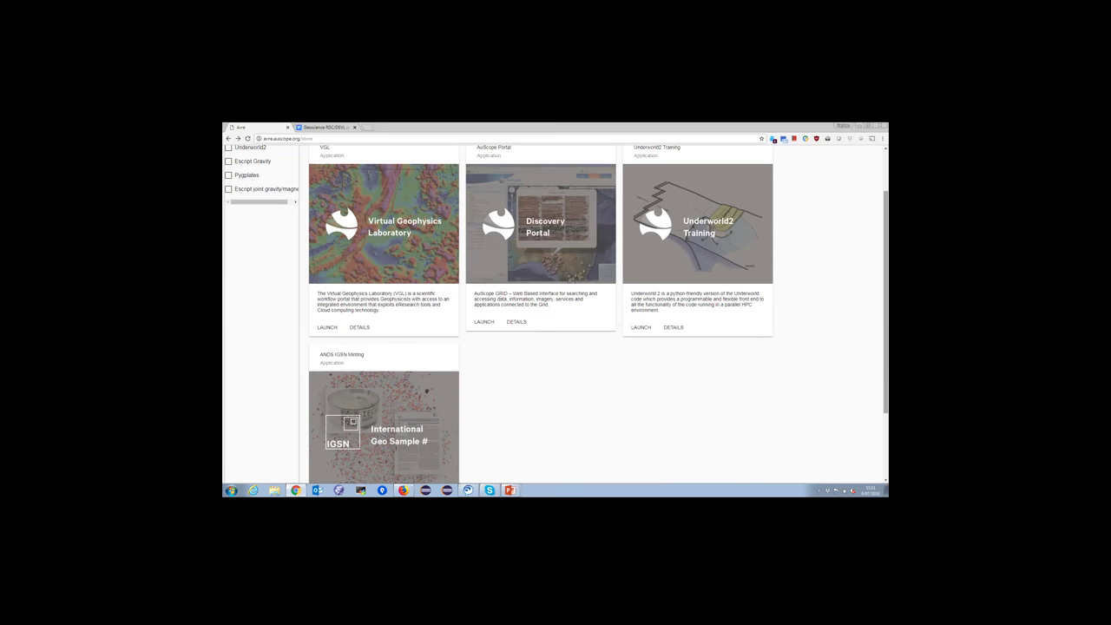
scroll(555, 313, up, 1)
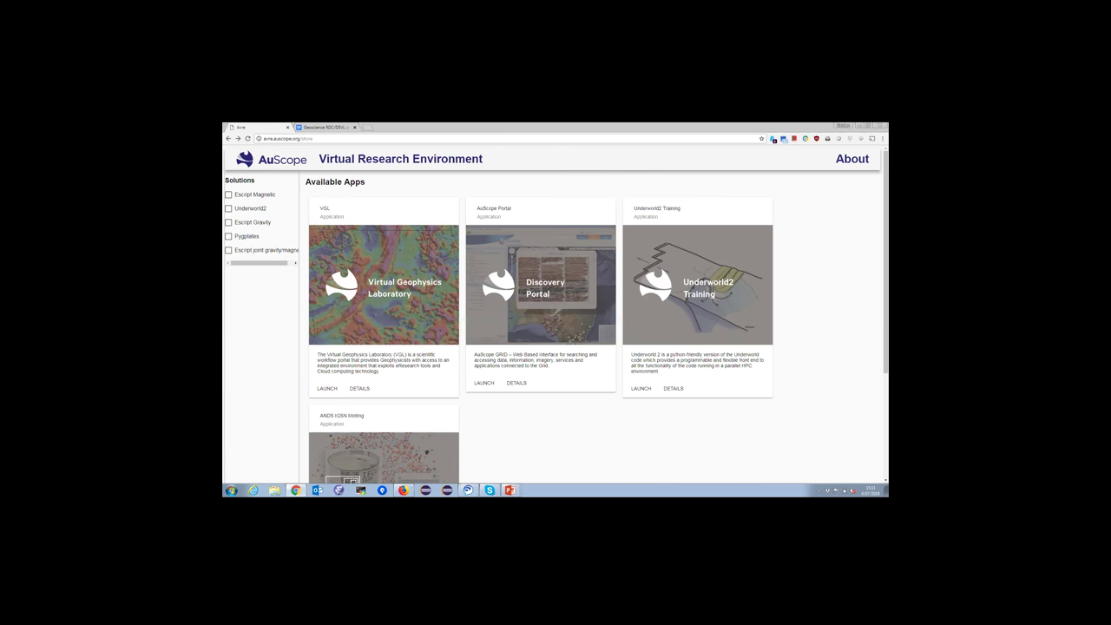
scroll(555, 313, down, 2)
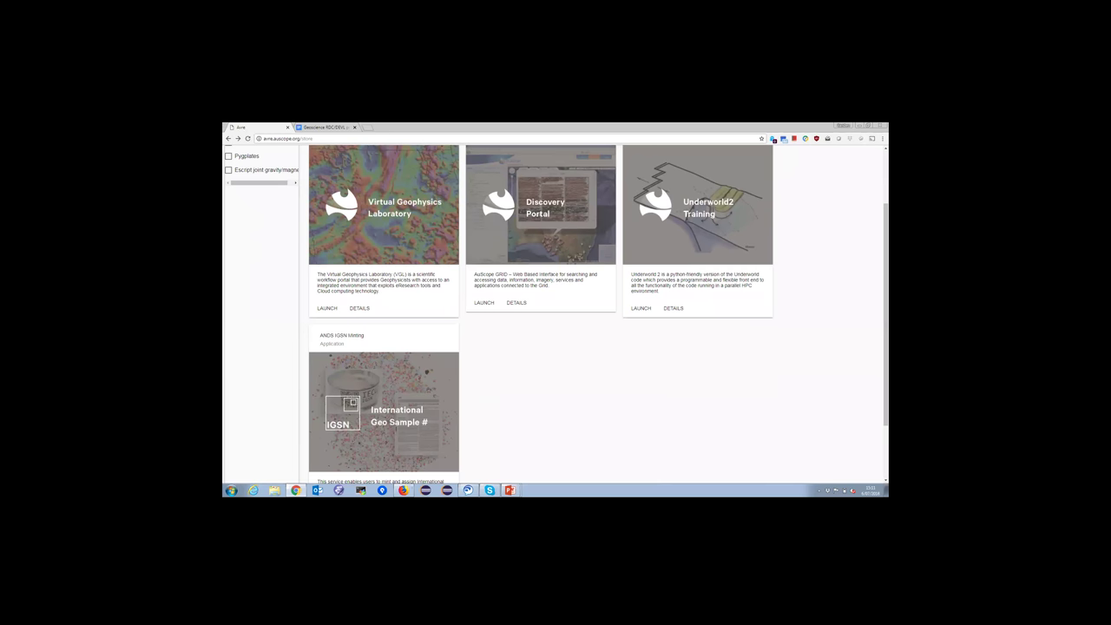
scroll(556, 312, up, 2)
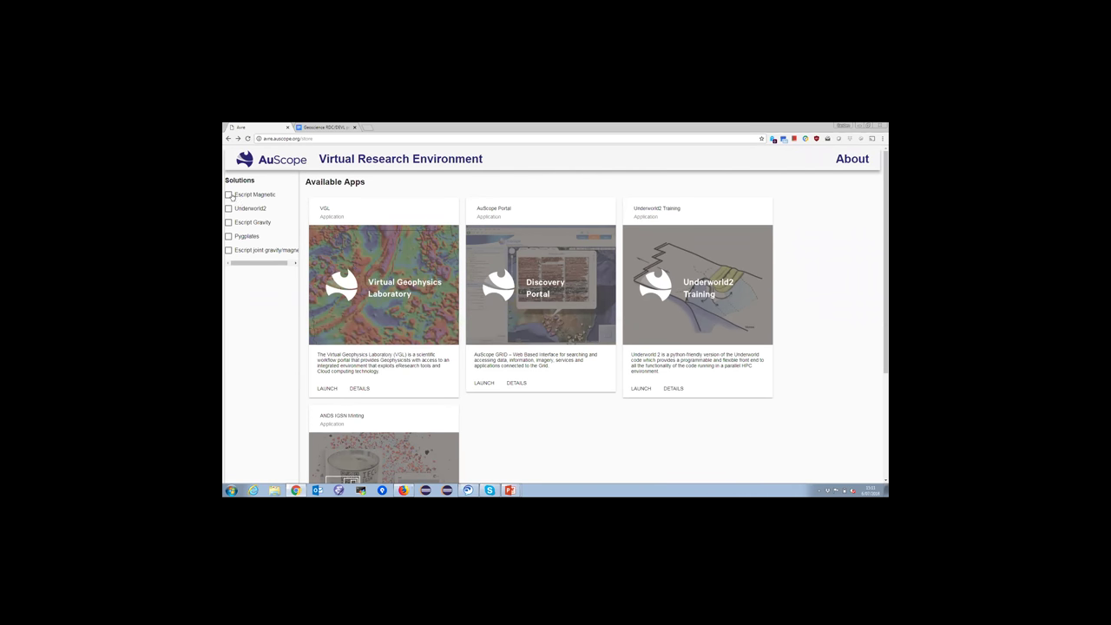
Filter apps by Escript Magnetic and open VGL's details page to review its properties
click(228, 195)
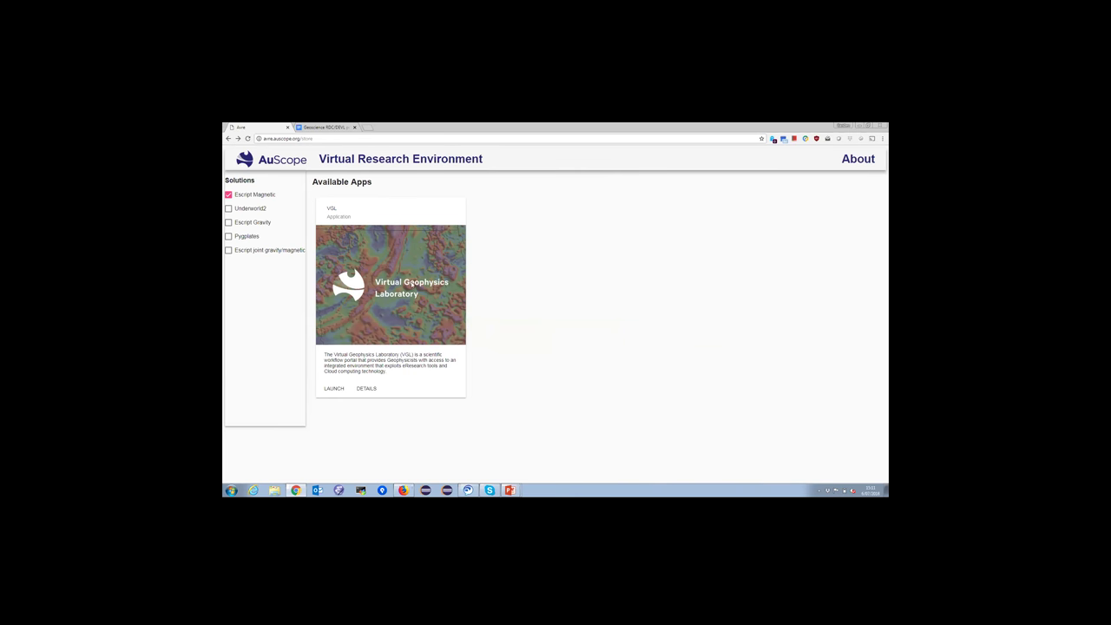
click(365, 388)
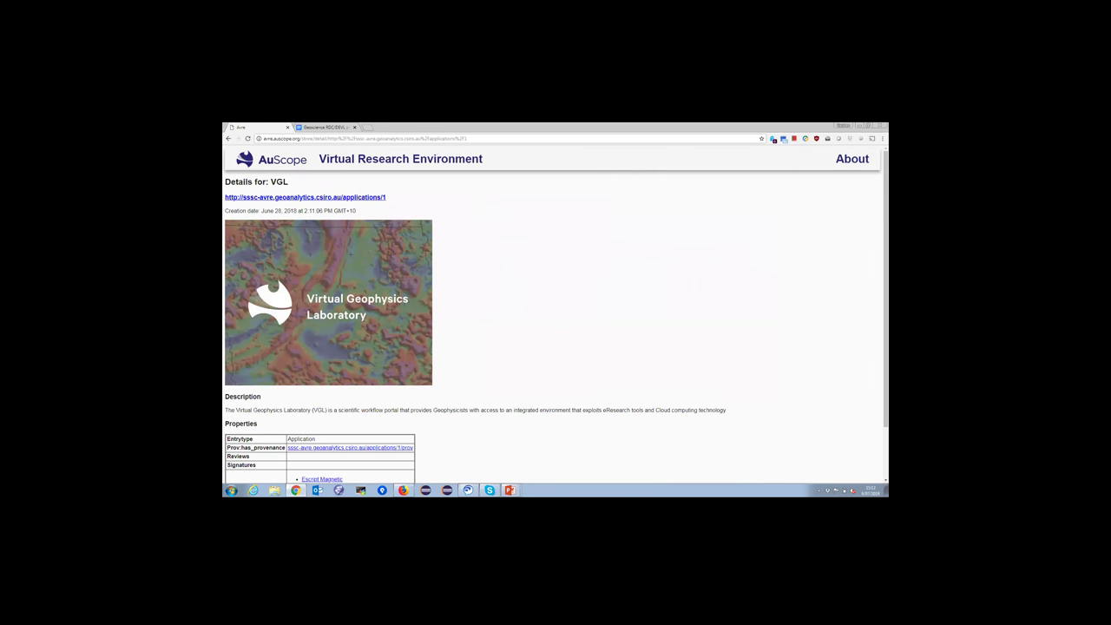
scroll(556, 317, down, 2)
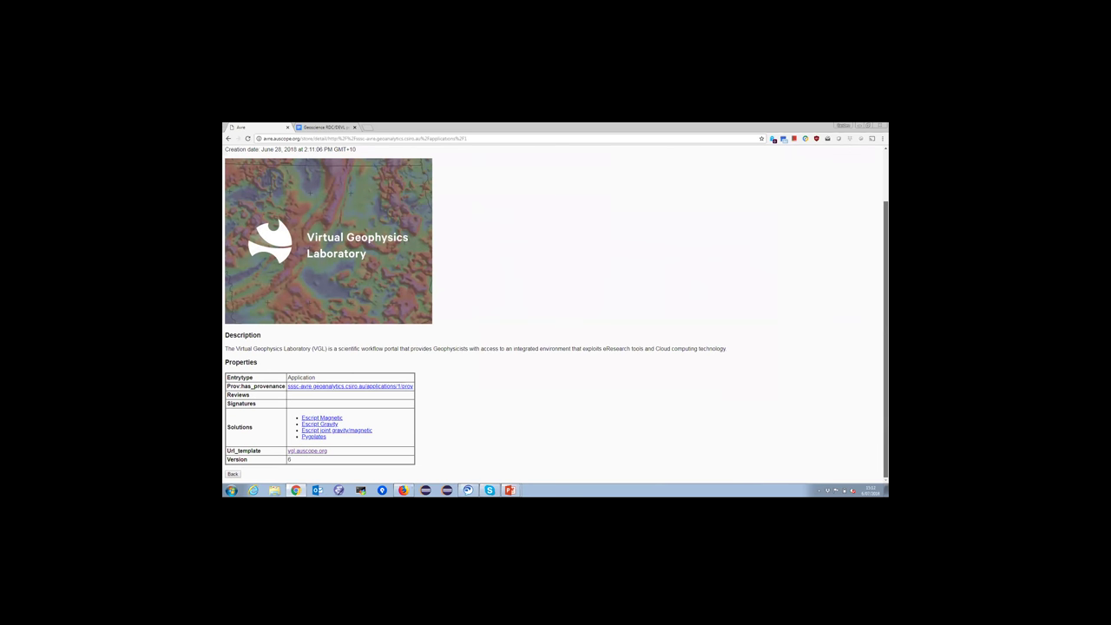
scroll(555, 317, up, 2)
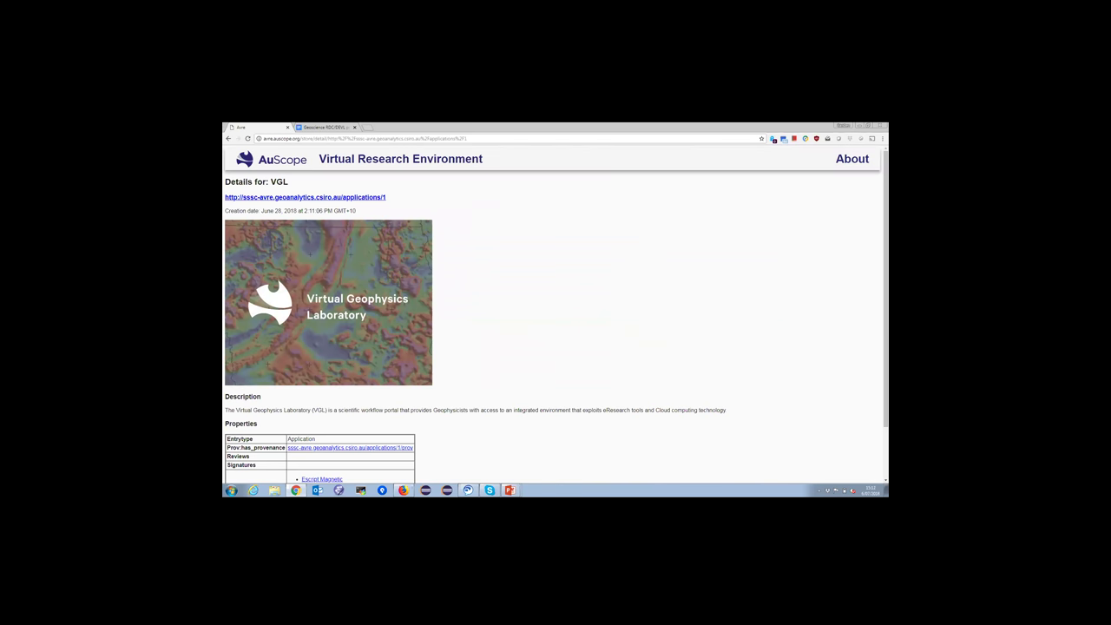
Return to the app listing and run an Any Text dataset search for 'grav' in VGL
click(228, 139)
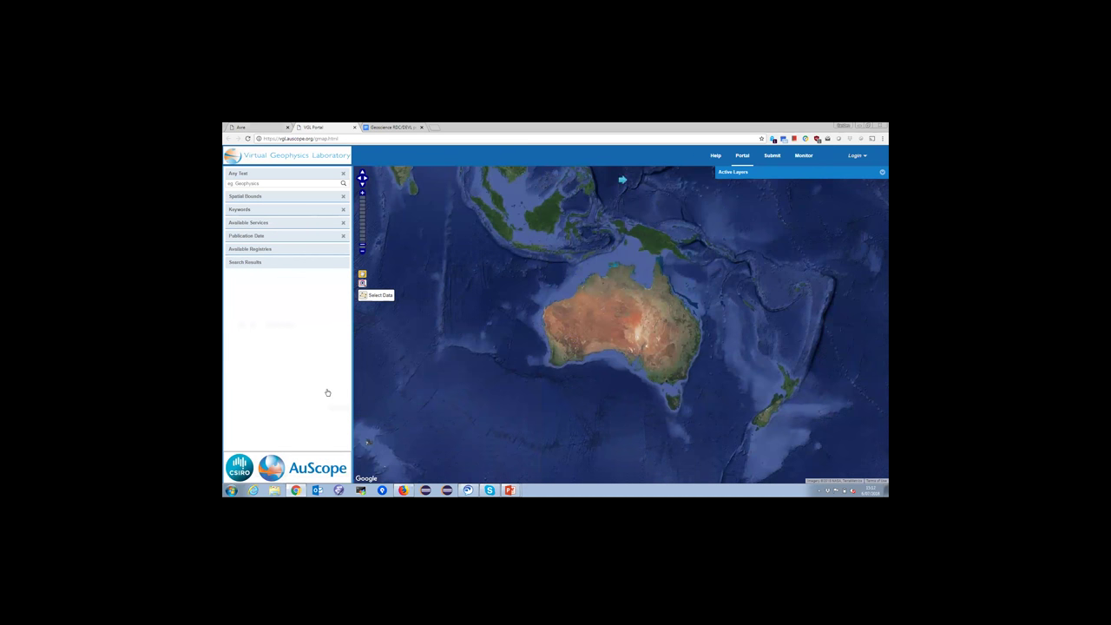
click(257, 183)
text(gravity)
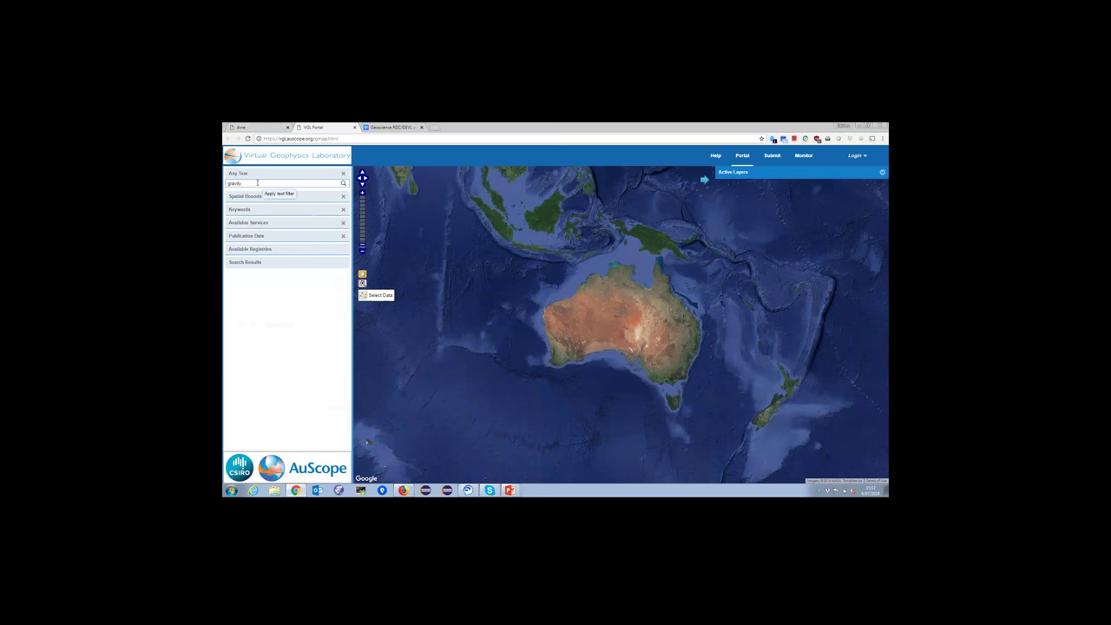
key(Return)
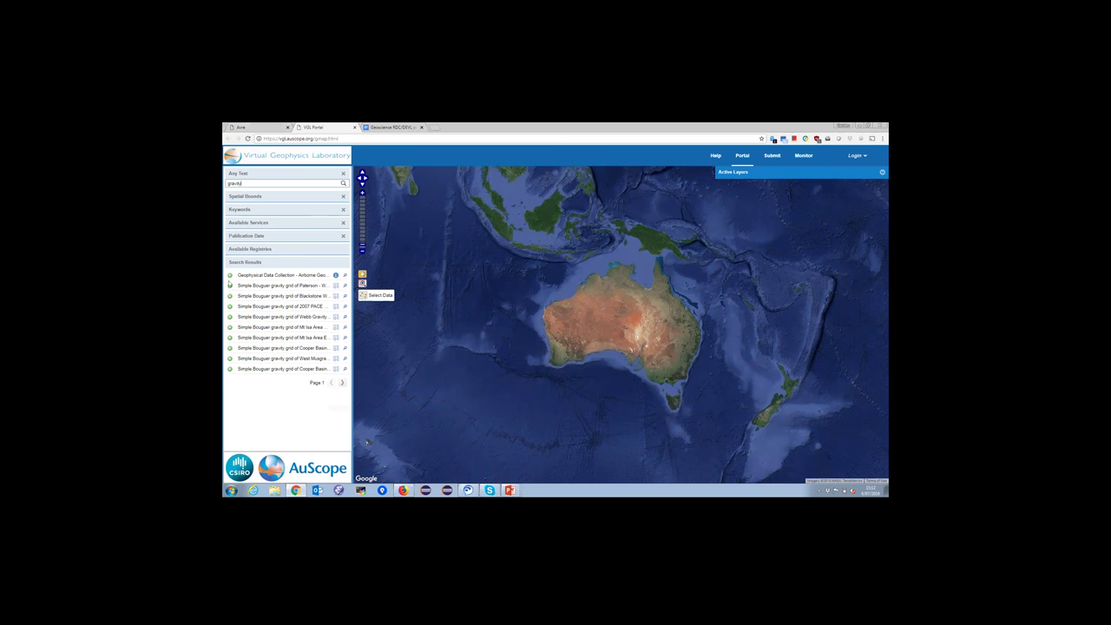
Add the Paterson, 2007 PACE and Mt Isa Area D Bouguer gravity layers to the map
click(346, 286)
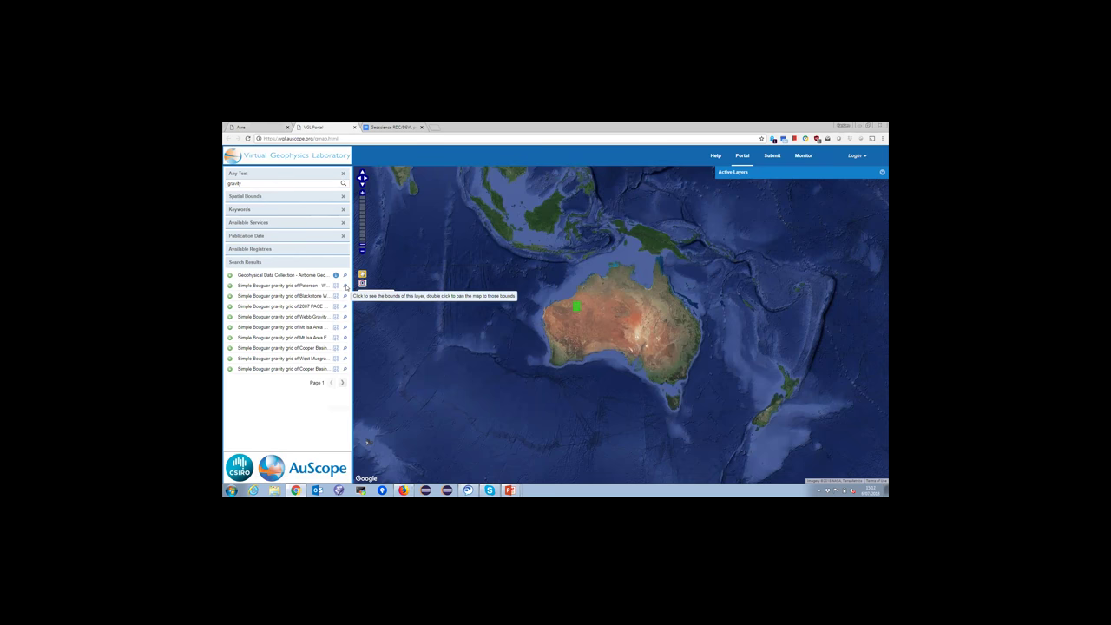
click(229, 285)
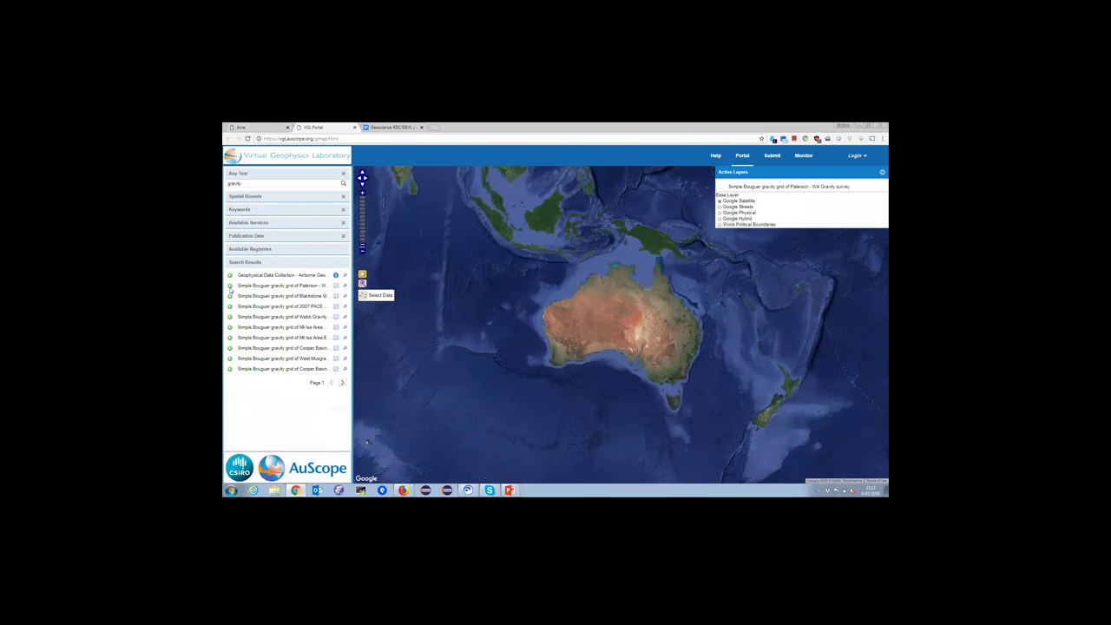
click(230, 307)
click(230, 328)
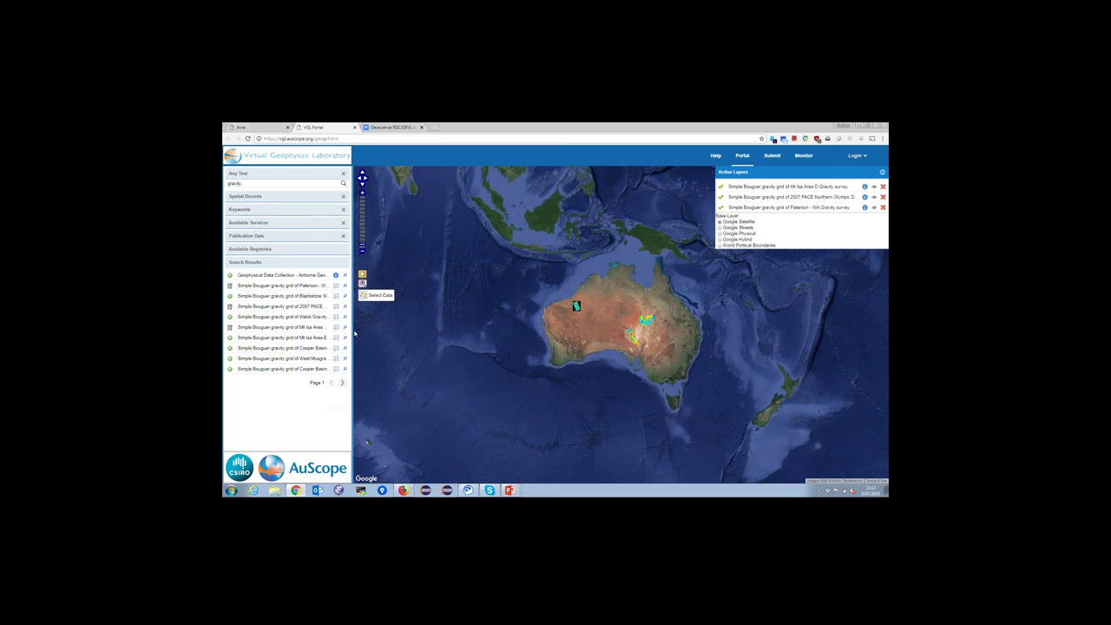
Zoom into the gravity grid area and mark a region to save one dataset
click(363, 284)
drag(635, 308, 655, 326)
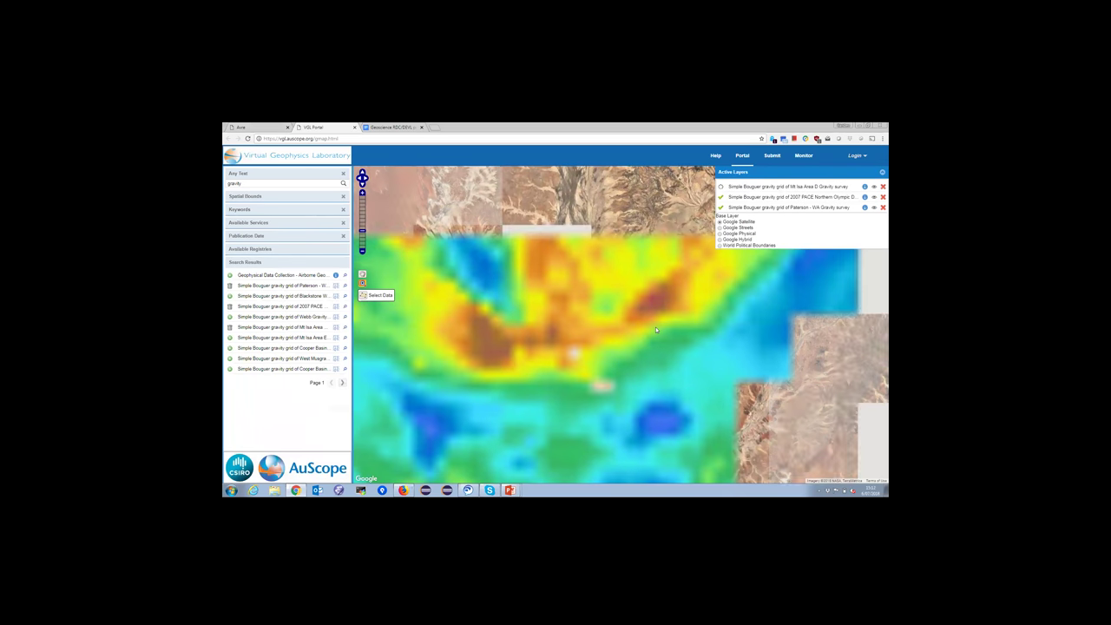
click(363, 295)
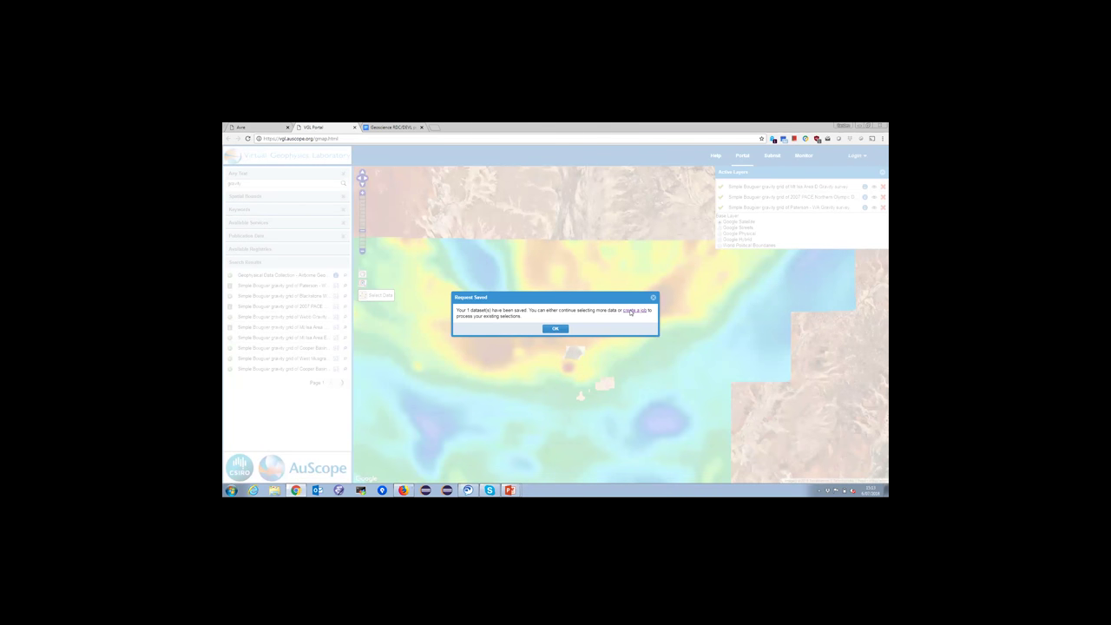
Create a job from the saved dataset, log in, and reach the job builder's input files step
click(631, 311)
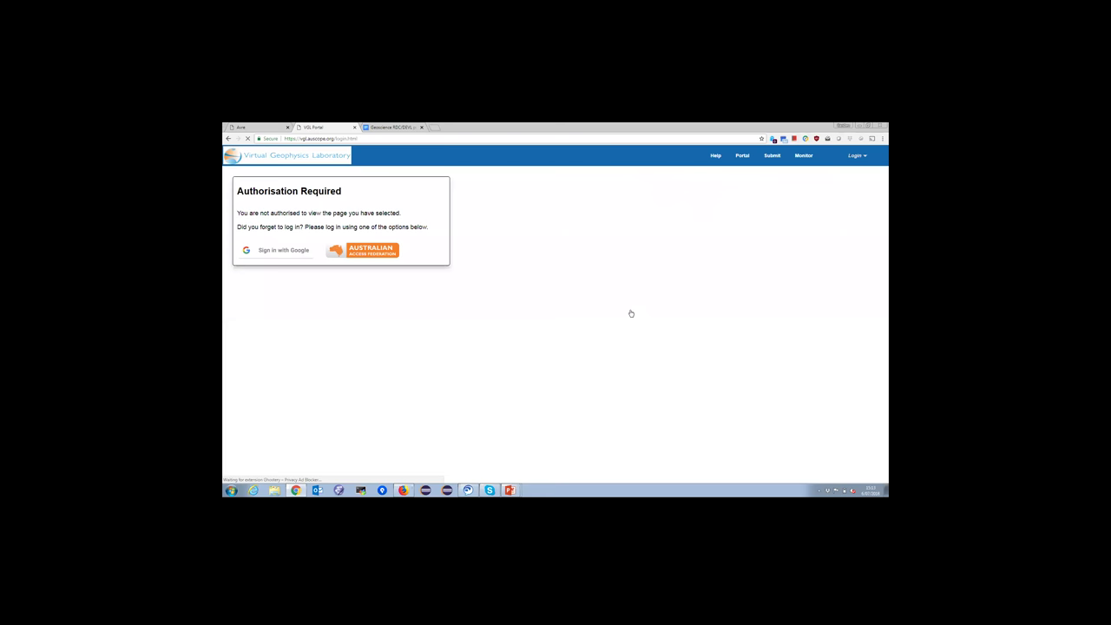
click(269, 255)
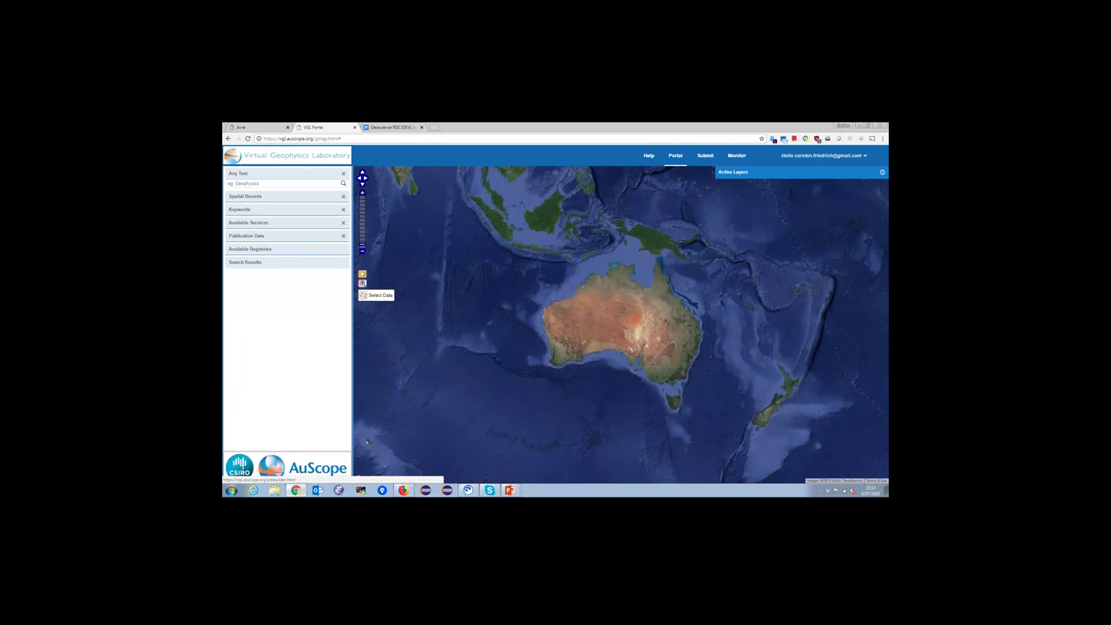
click(704, 155)
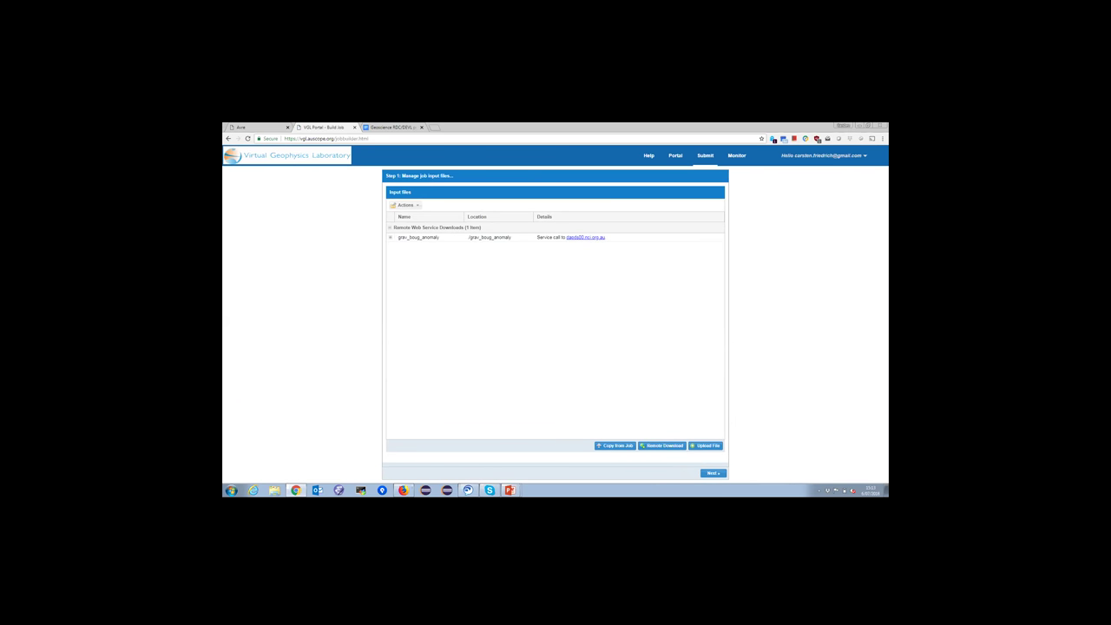
Apply the escript gravity - NetCDF template as the job script and continue to job details
click(713, 472)
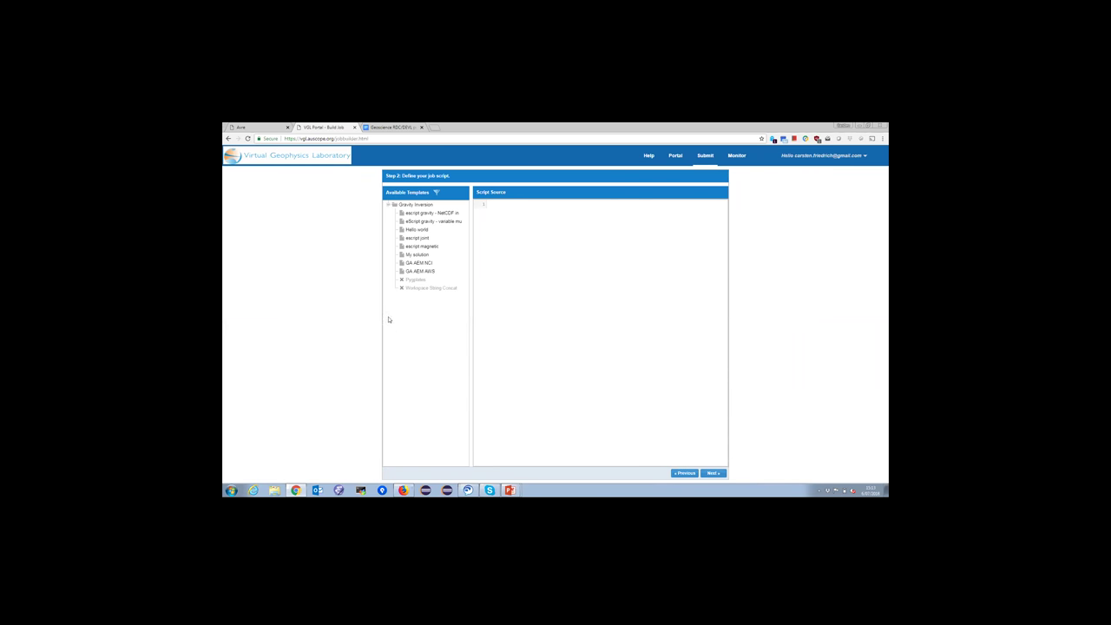
mouse_move(411, 216)
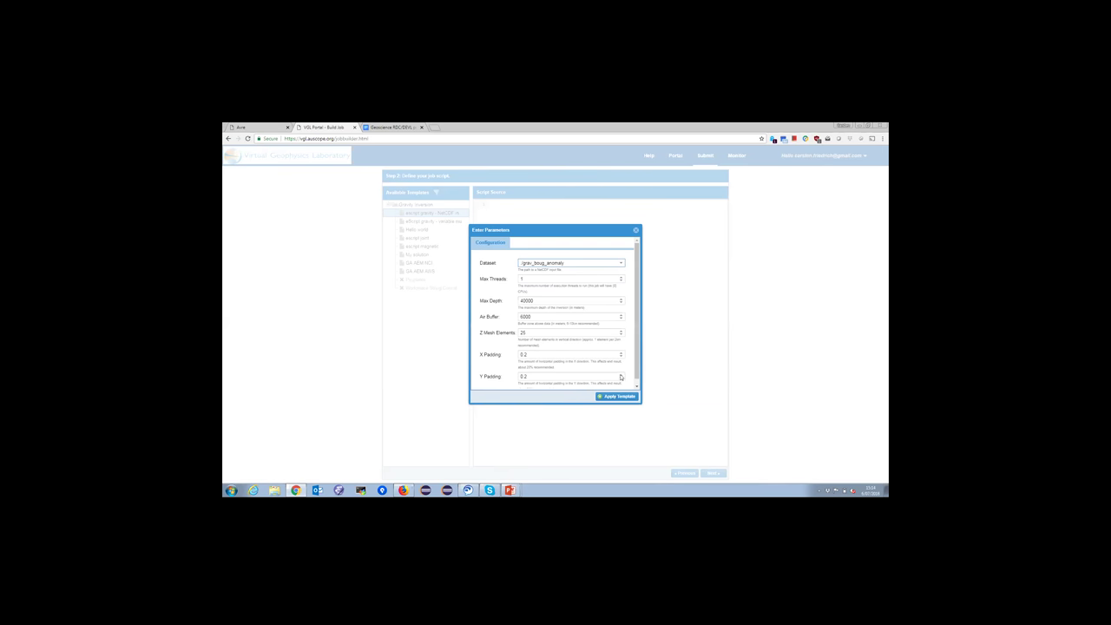
click(616, 395)
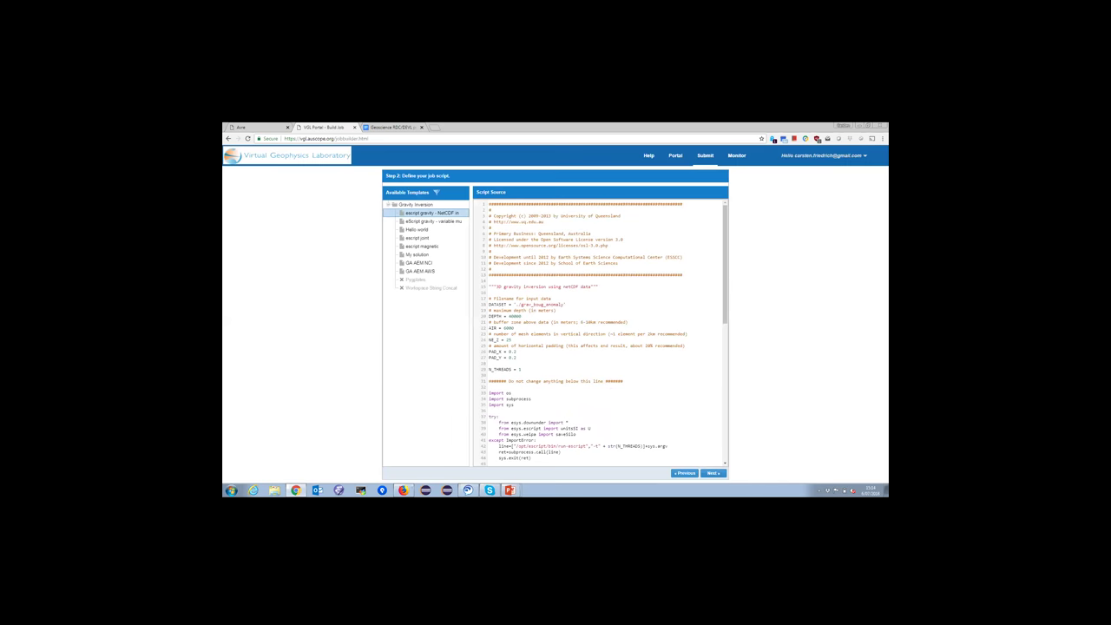
click(712, 473)
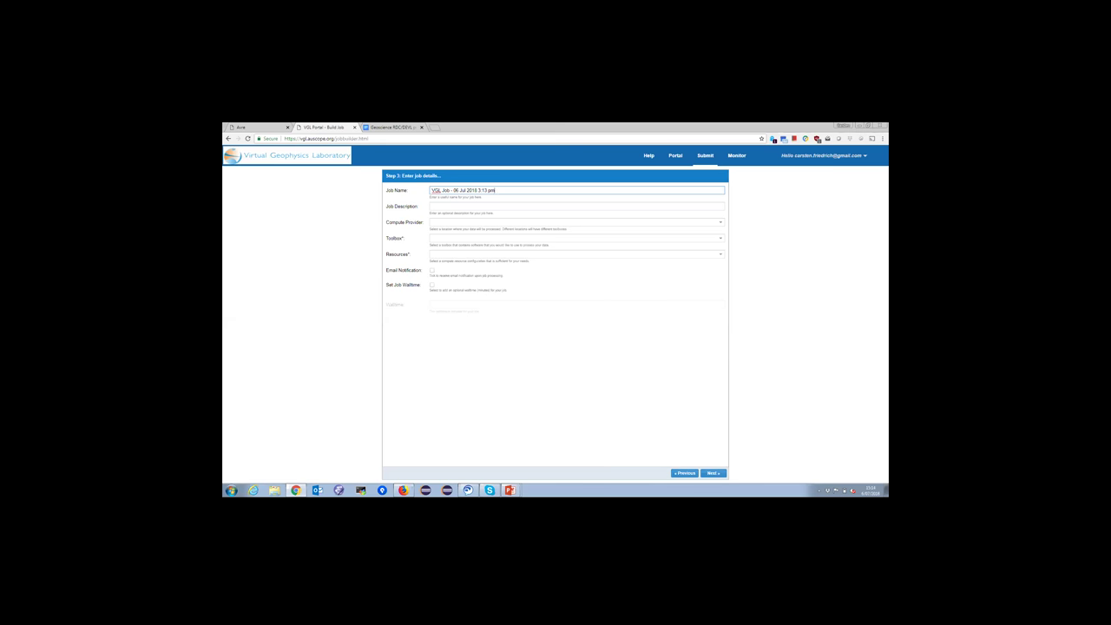
Choose NCI Raijin as the compute provider after briefly trying Amazon EC2
click(431, 222)
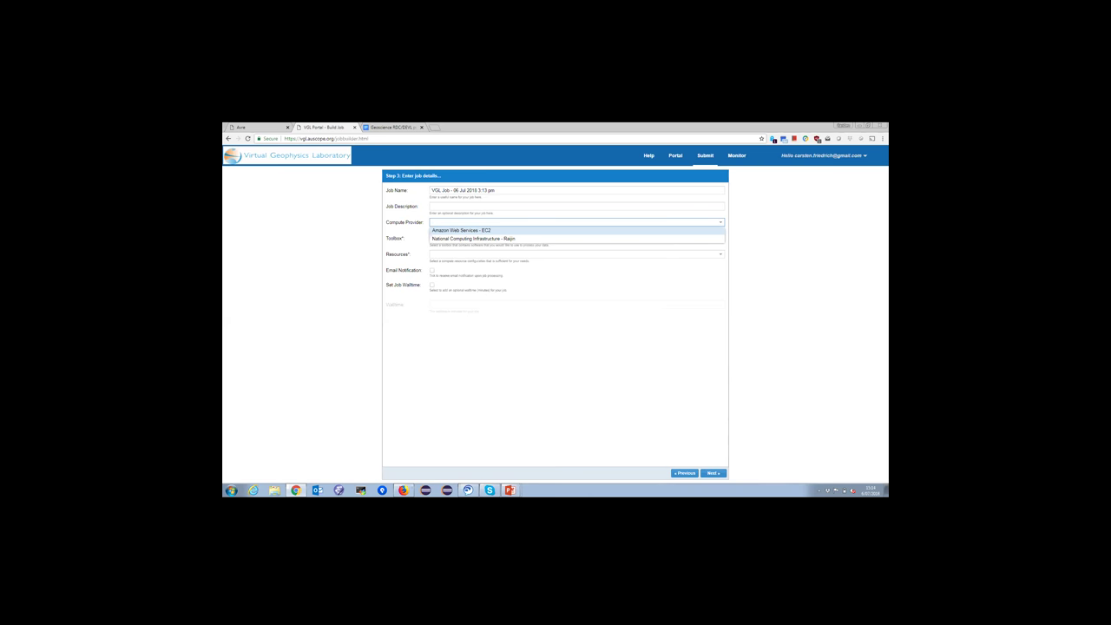
click(655, 230)
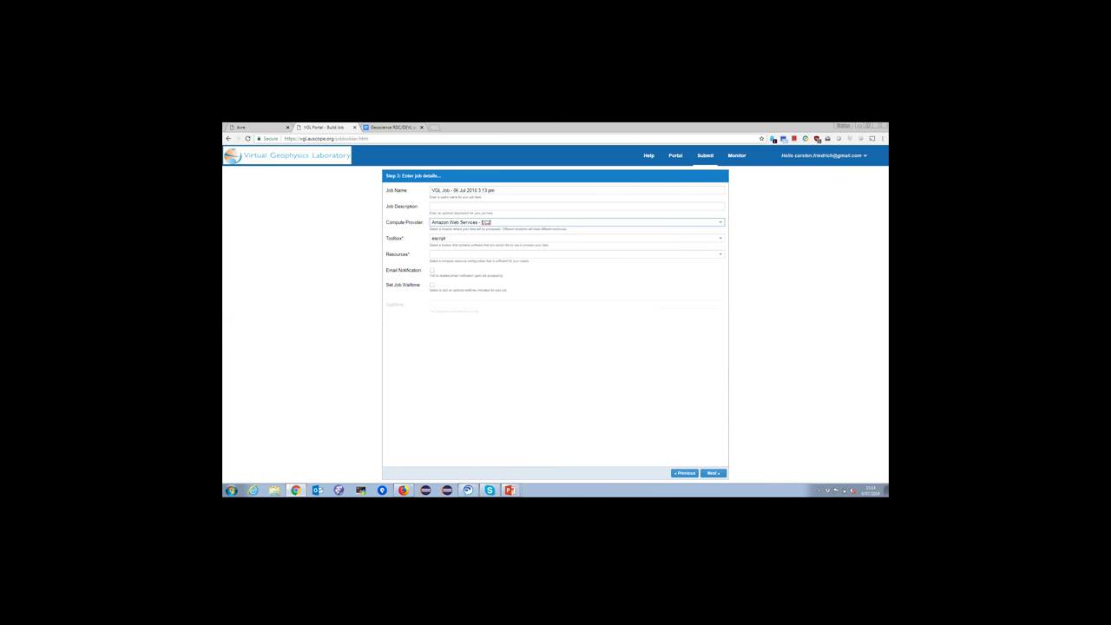
click(572, 254)
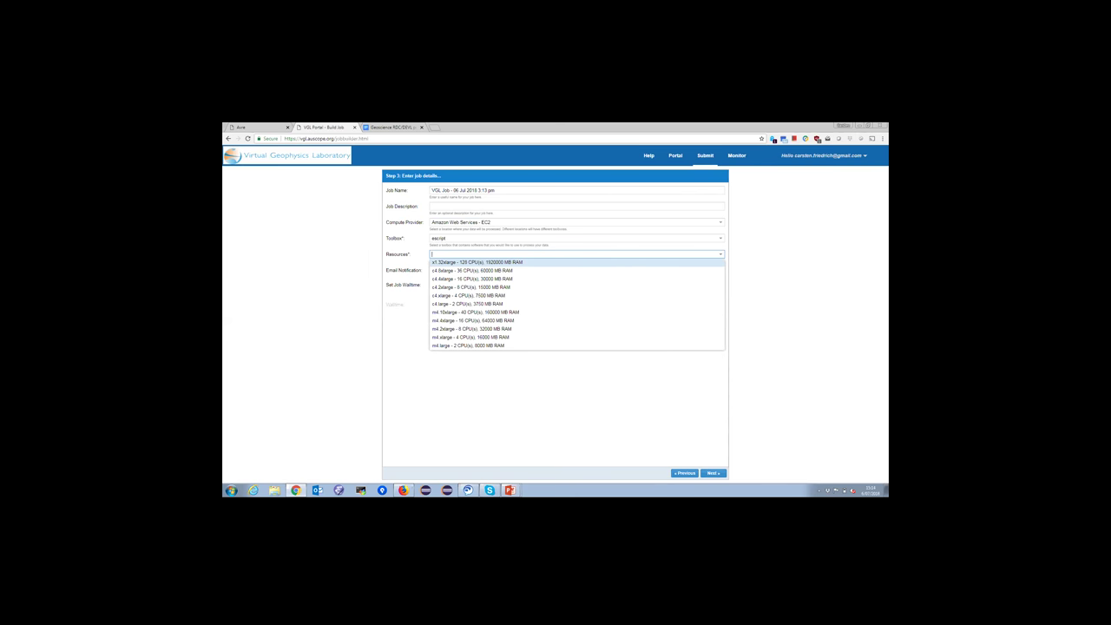
click(486, 222)
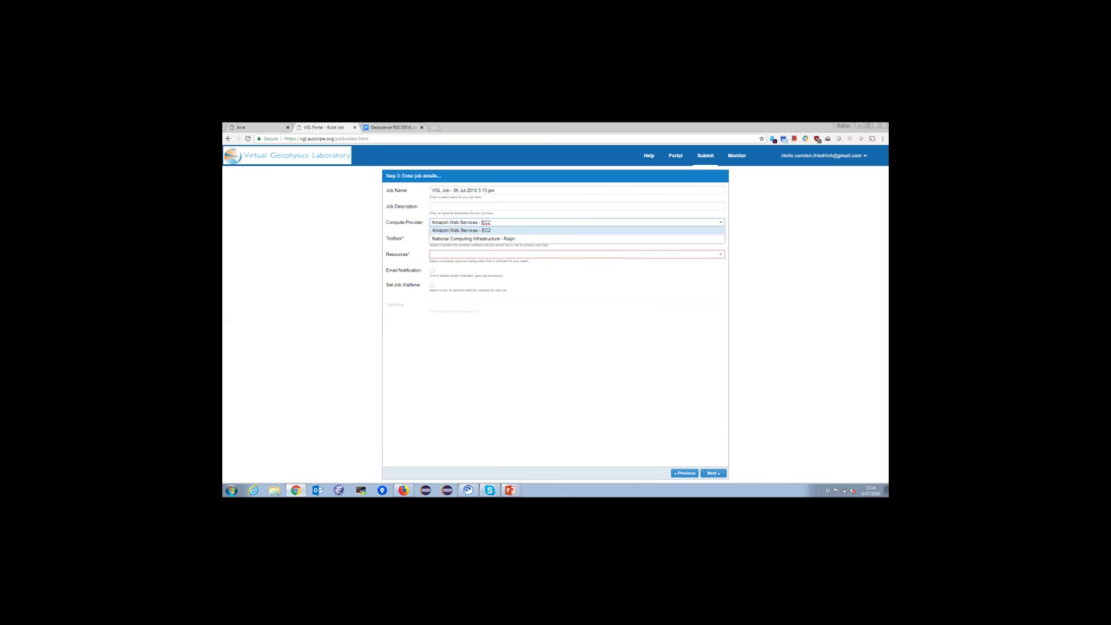
click(486, 238)
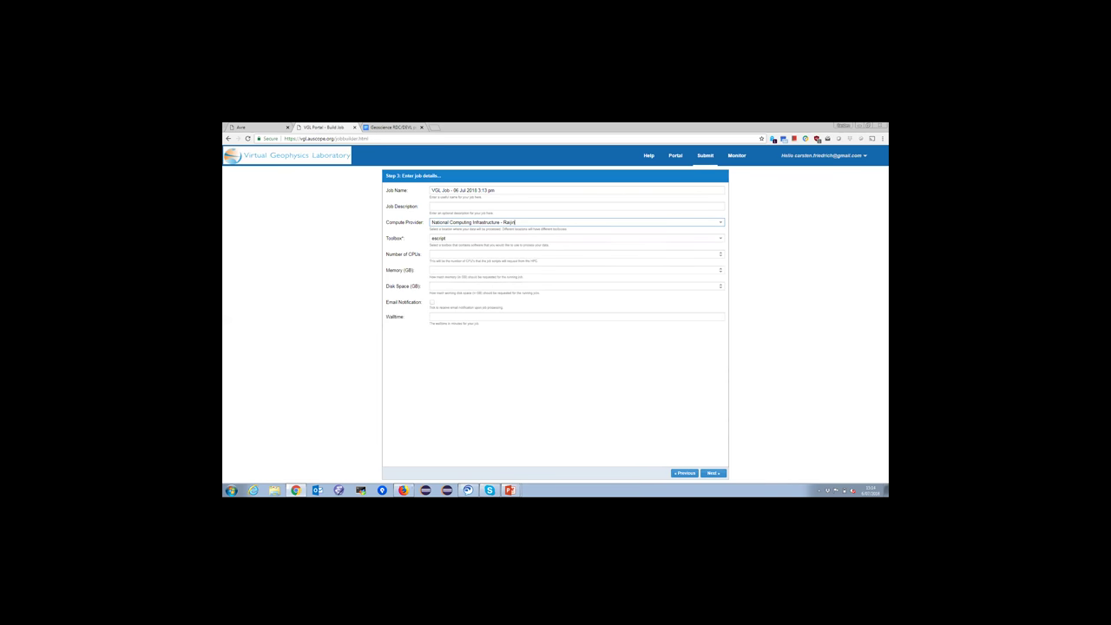
Enter 64 CPUs, 64 GB memory, 10 GB disk and 500 walltime, then proceed to review
click(617, 252)
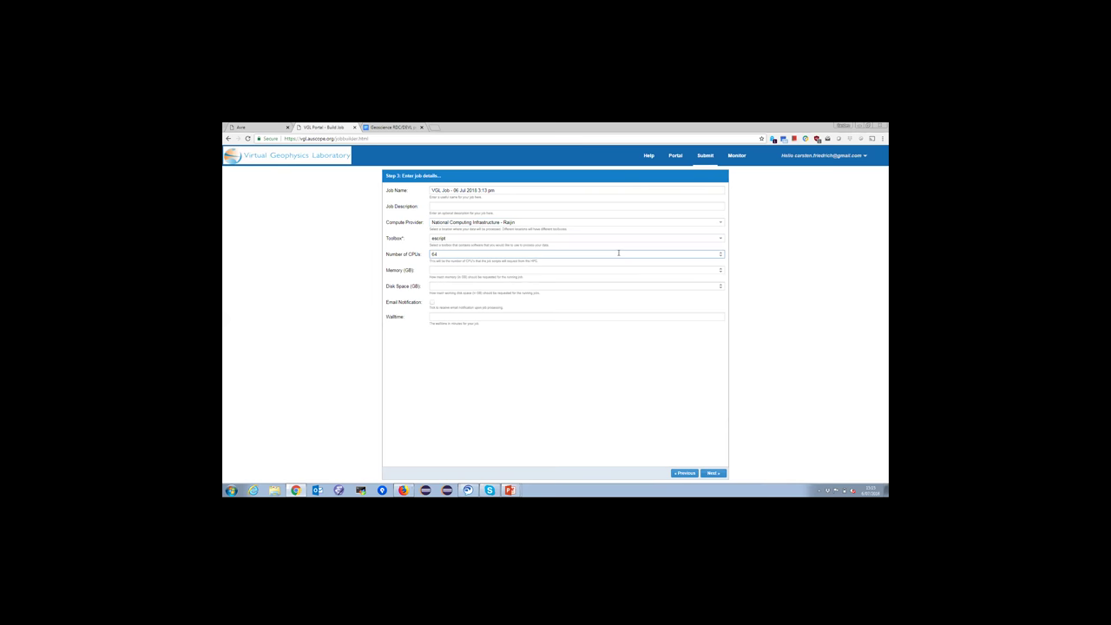
key(Tab)
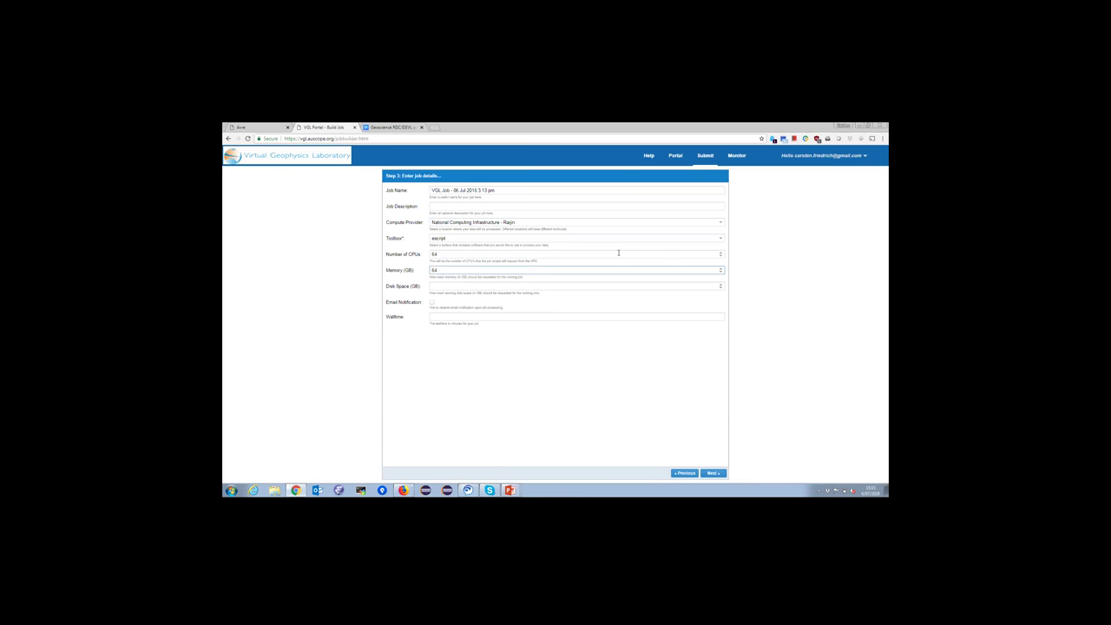
key(Tab)
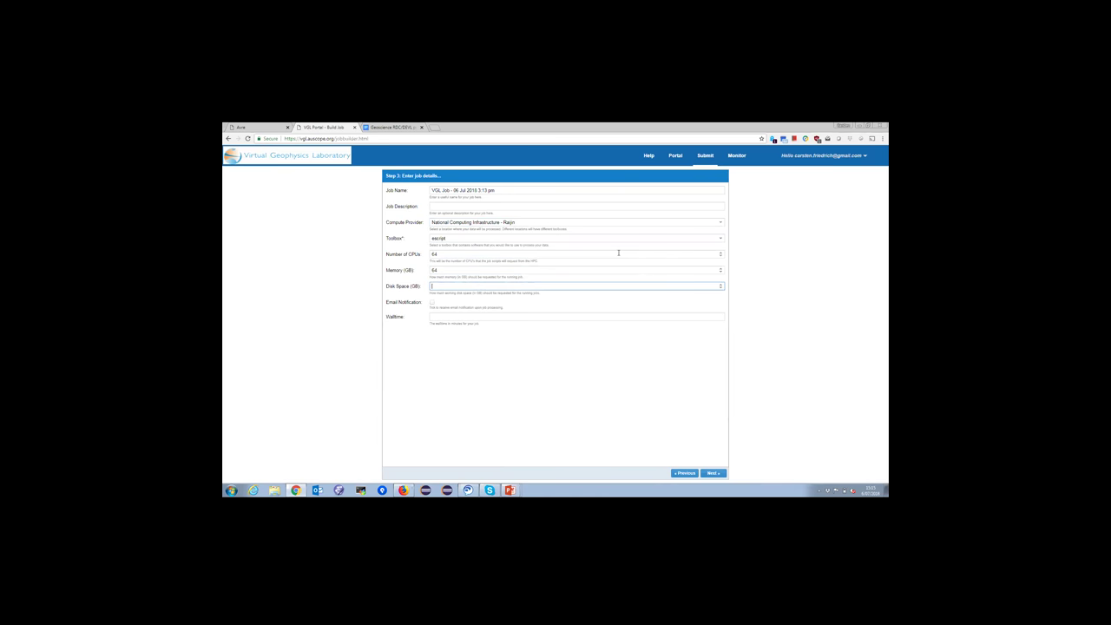
text(10)
key(Tab)
text(500)
click(712, 473)
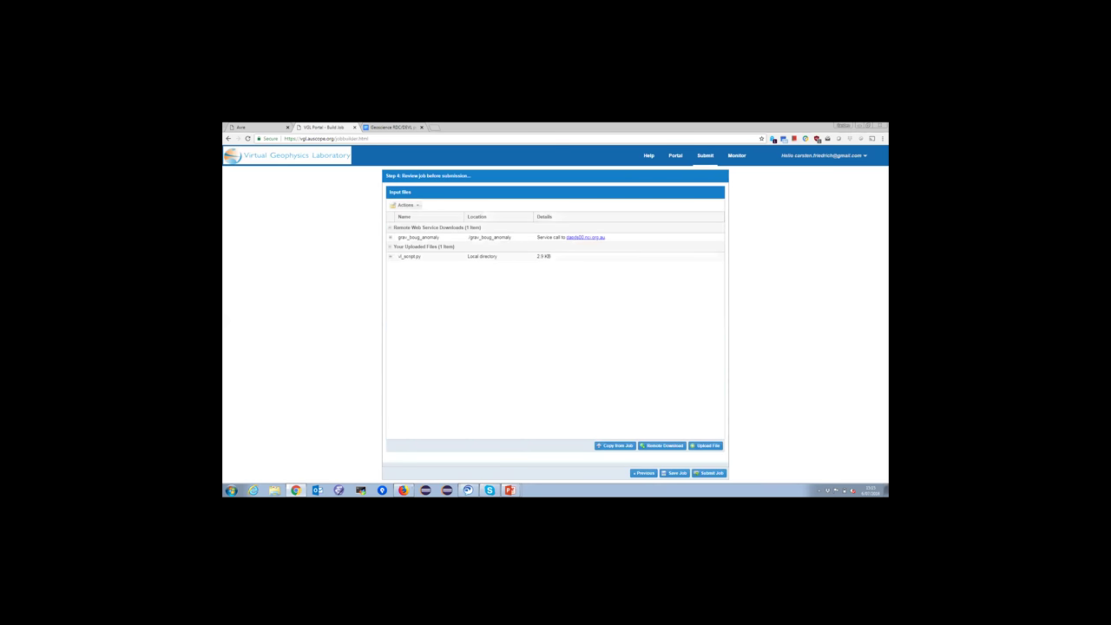
Submit the gravity inversion job so it appears in the job list as Provisioning
click(709, 473)
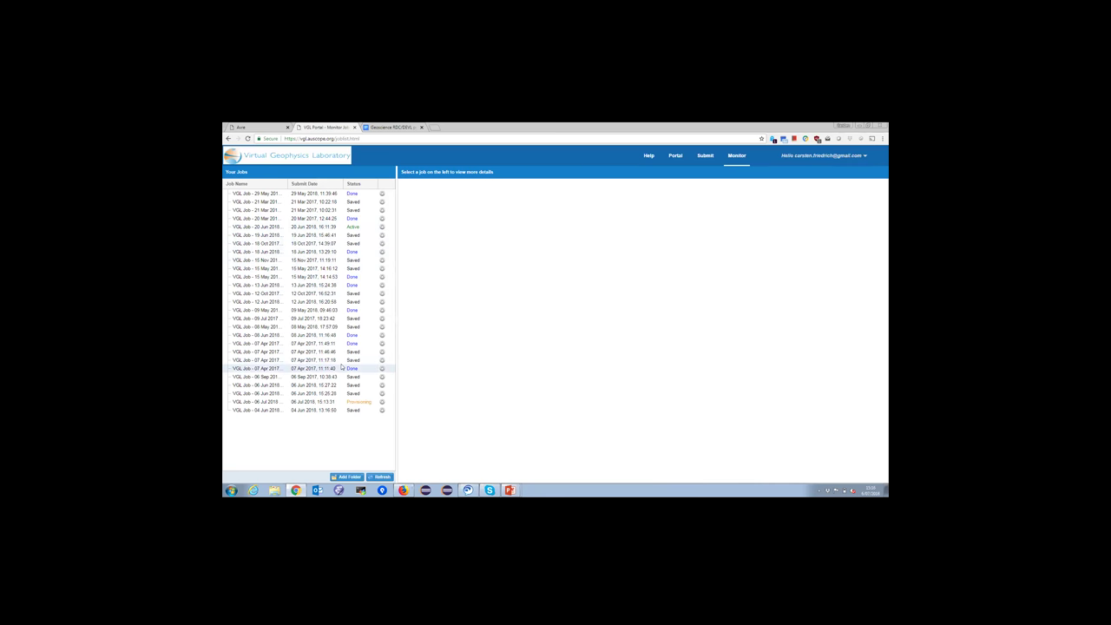
Inspect the new job, then preview result-vis.png from the finished 20 Mar 2017 job
click(349, 398)
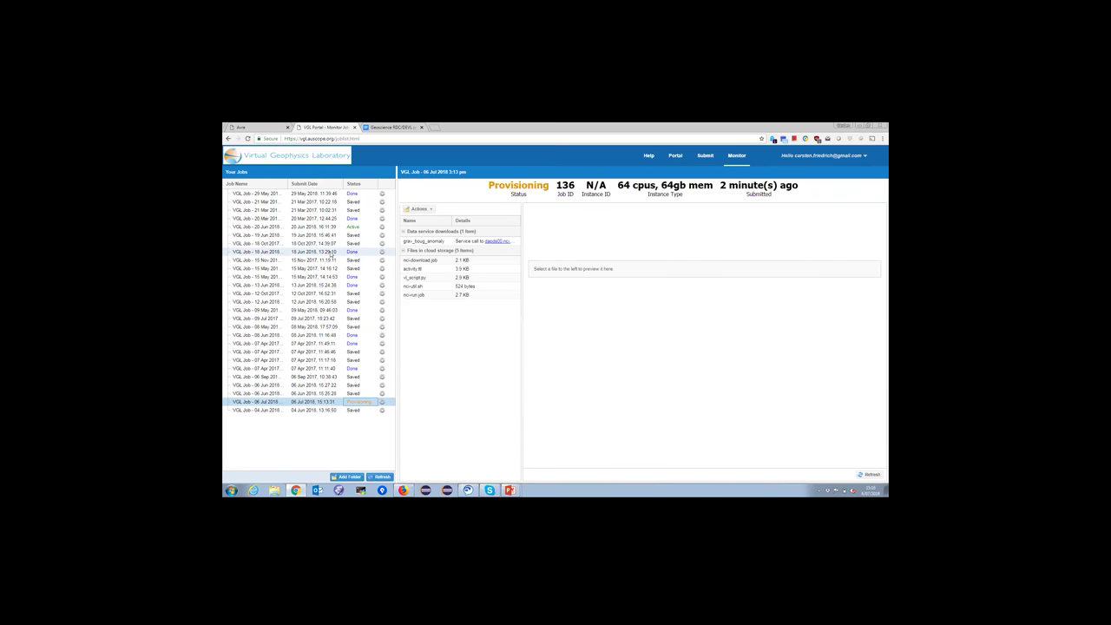
click(331, 219)
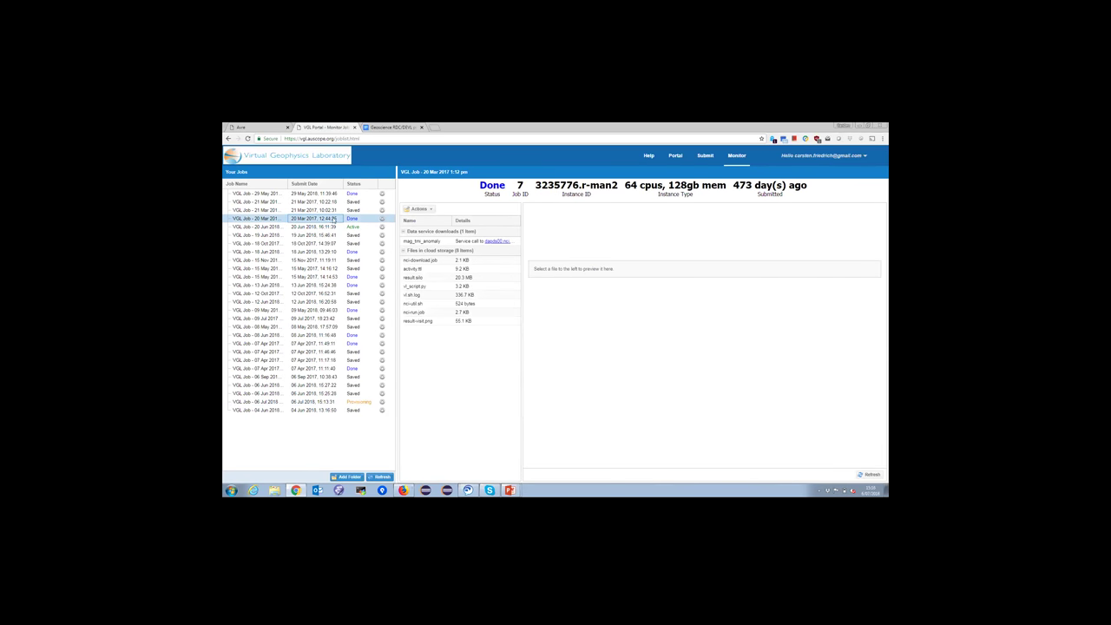
click(425, 321)
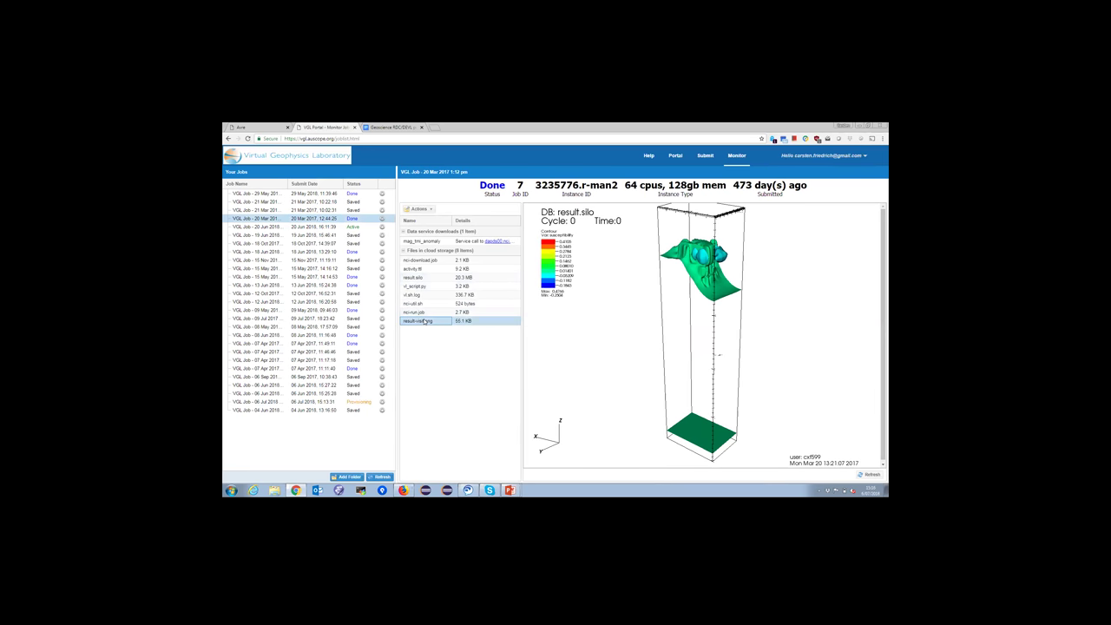